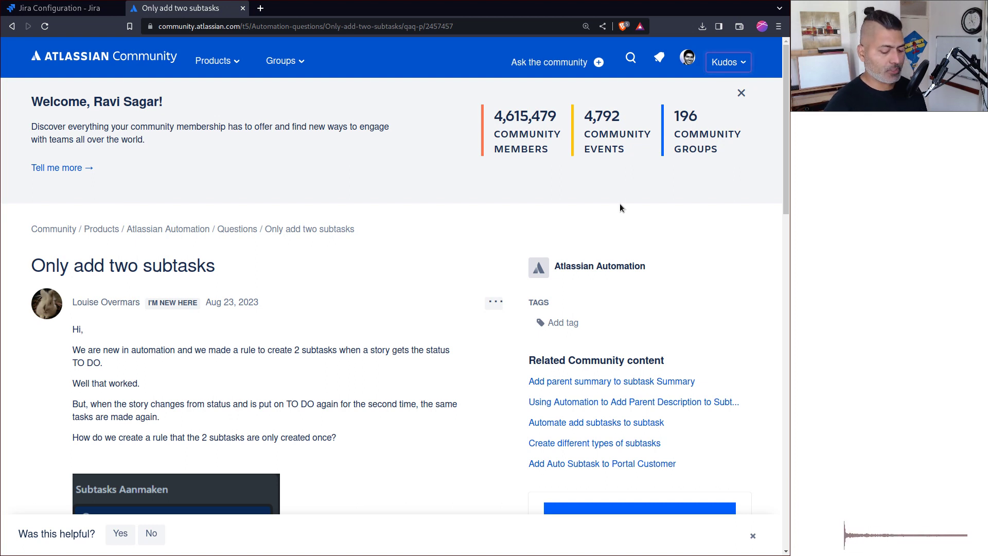
Step: Zoom the 'Only add two subtasks' question to 140% and scroll down to its text
{"action": "key", "text": "ctrl+plus"}
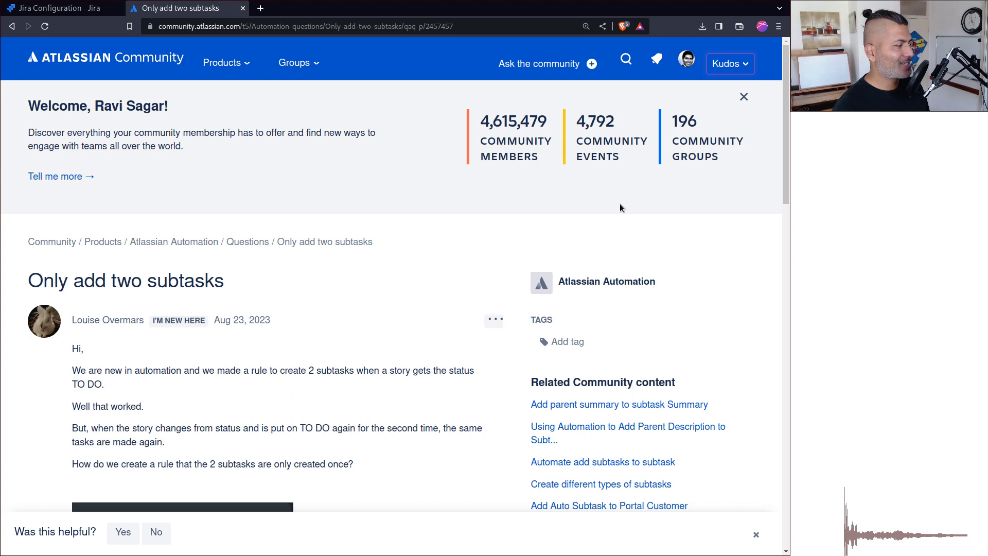
{"action": "key", "text": "ctrl+plus"}
{"action": "scroll", "coordinate": [423, 255], "scroll_direction": "down", "scroll_amount": 3}
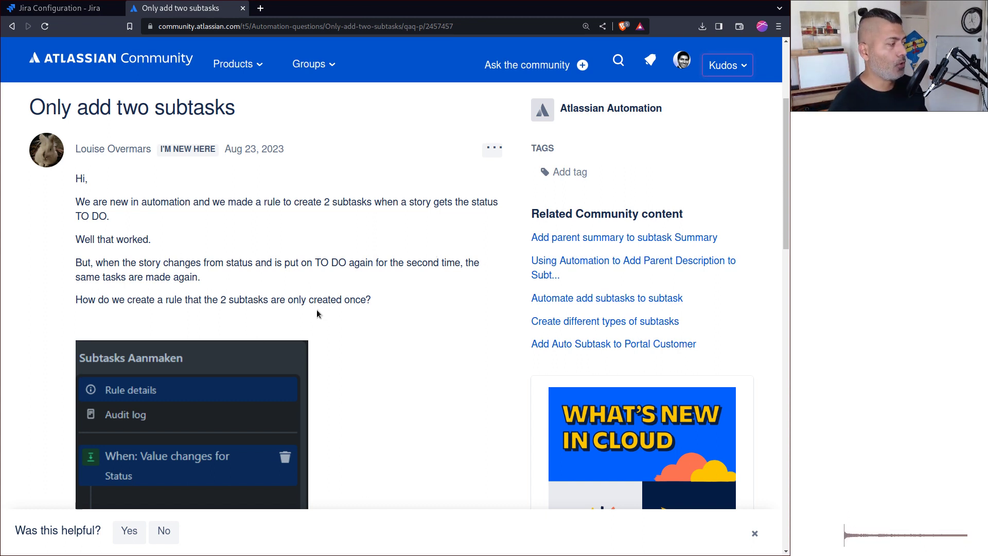
Step: Scroll down to the answer recommending an If/Else condition with Matching JQL summary ~ "Sub Task title"
{"action": "scroll", "coordinate": [319, 309], "scroll_direction": "down", "scroll_amount": 5}
{"action": "scroll", "coordinate": [362, 276], "scroll_direction": "up", "scroll_amount": 4}
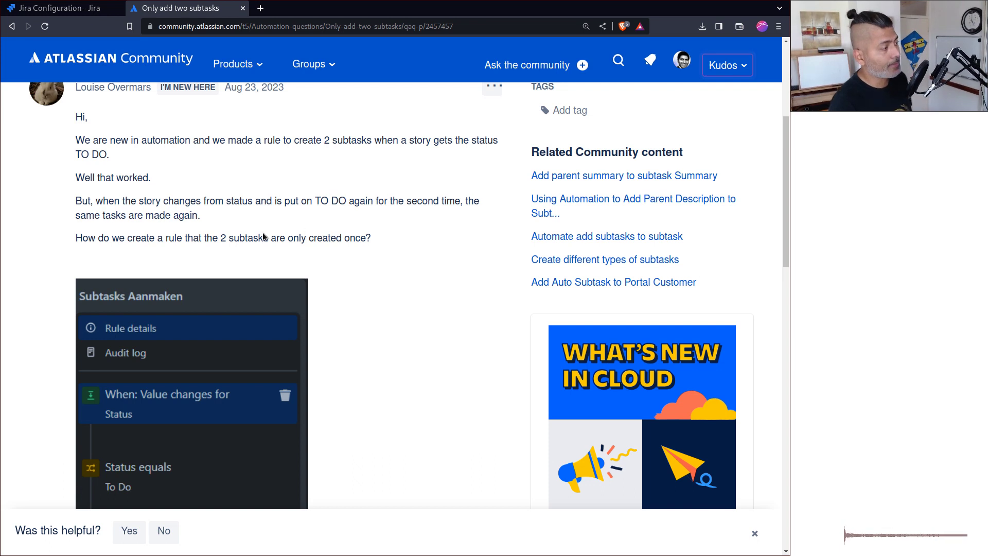
{"action": "scroll", "coordinate": [322, 258], "scroll_direction": "down", "scroll_amount": 5}
{"action": "scroll", "coordinate": [319, 250], "scroll_direction": "down", "scroll_amount": 3}
{"action": "scroll", "coordinate": [307, 243], "scroll_direction": "up", "scroll_amount": 5}
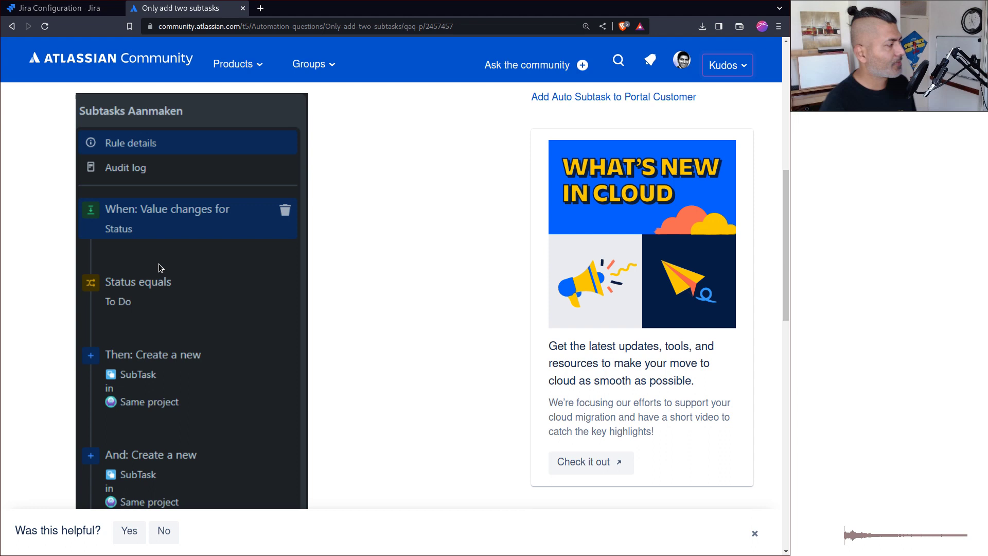
{"action": "scroll", "coordinate": [176, 297], "scroll_direction": "down", "scroll_amount": 2}
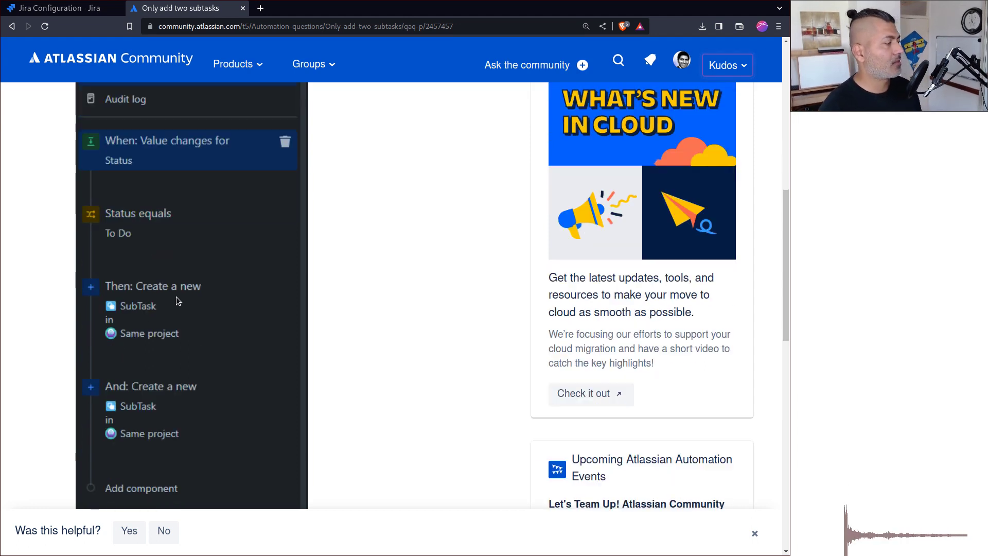
{"action": "scroll", "coordinate": [167, 257], "scroll_direction": "down", "scroll_amount": 1}
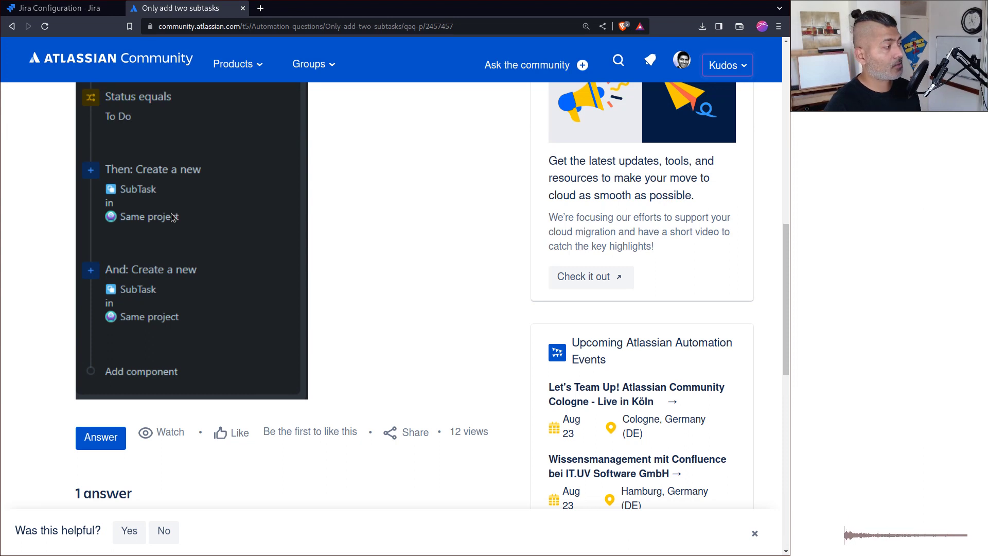
{"action": "scroll", "coordinate": [173, 239], "scroll_direction": "down", "scroll_amount": 6}
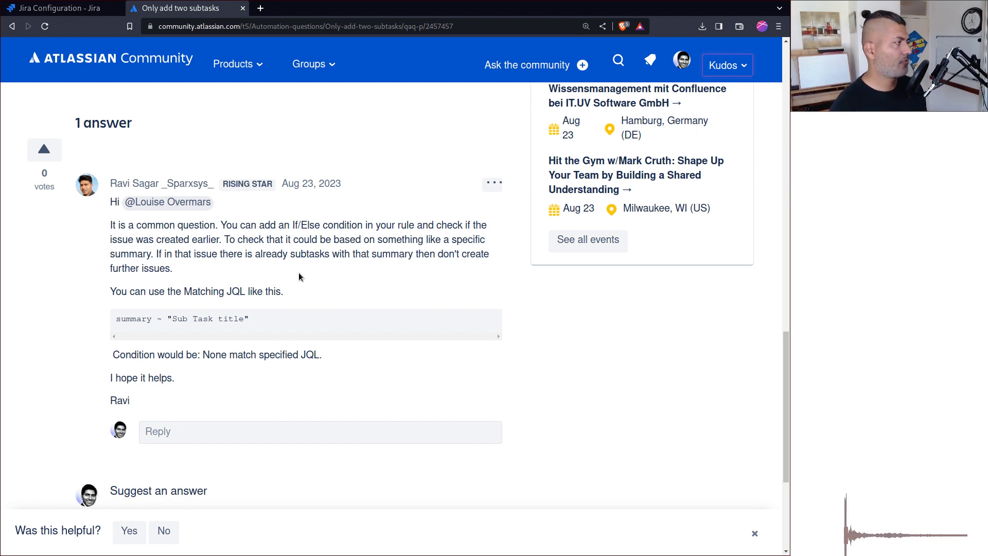
Step: Return to the create-tasks-1st-level-review automation rule and open its details
{"action": "key", "text": "ctrl+shift+Tab"}
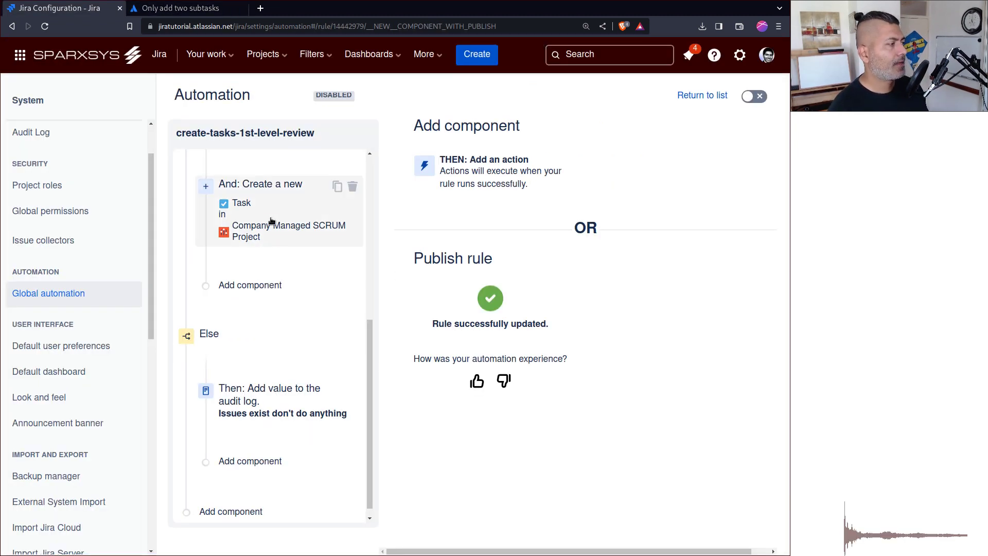
{"action": "scroll", "coordinate": [311, 250], "scroll_direction": "up", "scroll_amount": 5}
{"action": "scroll", "coordinate": [298, 214], "scroll_direction": "up", "scroll_amount": 3}
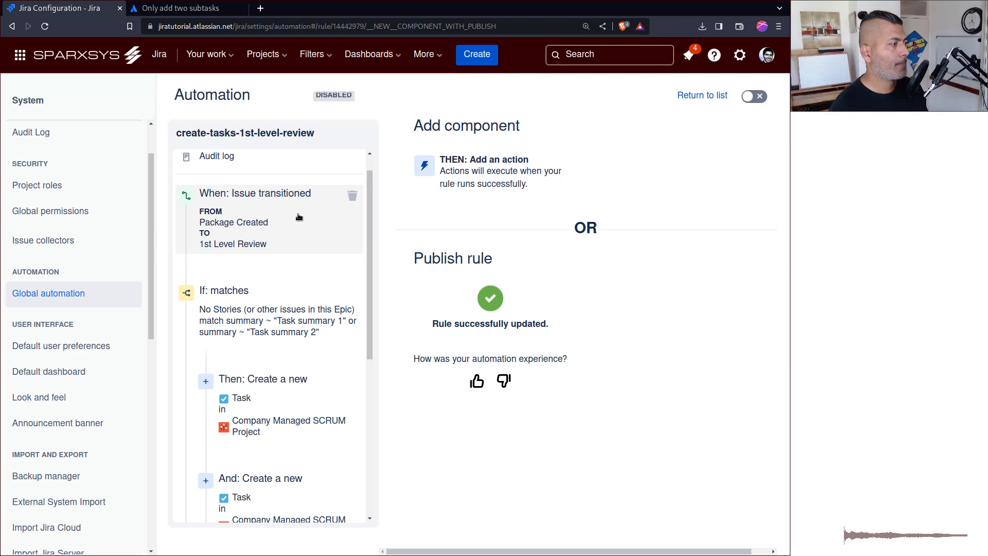
{"action": "left_click", "coordinate": [154, 99]}
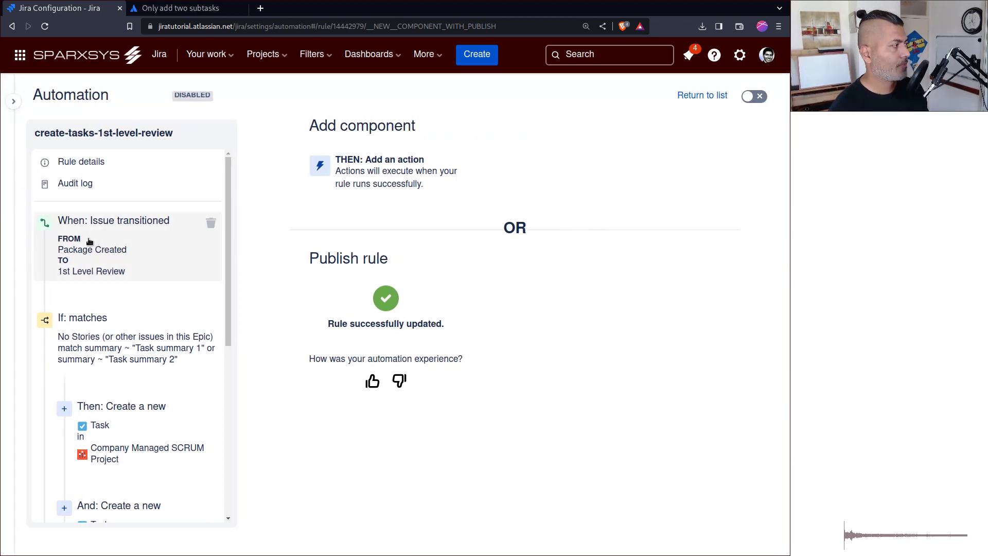
{"action": "left_click", "coordinate": [75, 161]}
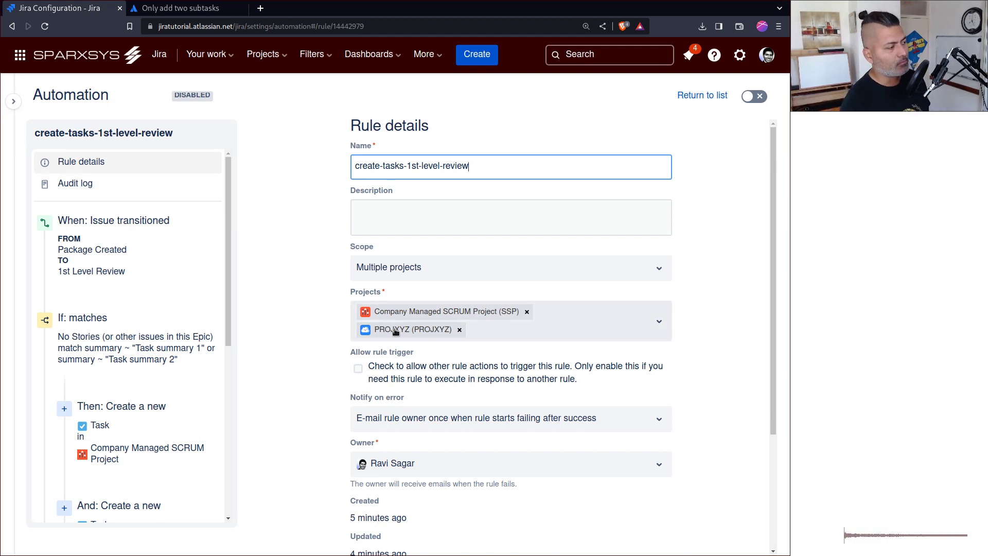
Step: Change the Issue transitioned trigger's From status from Package Created to In Progress and save
{"action": "left_click", "coordinate": [131, 254]}
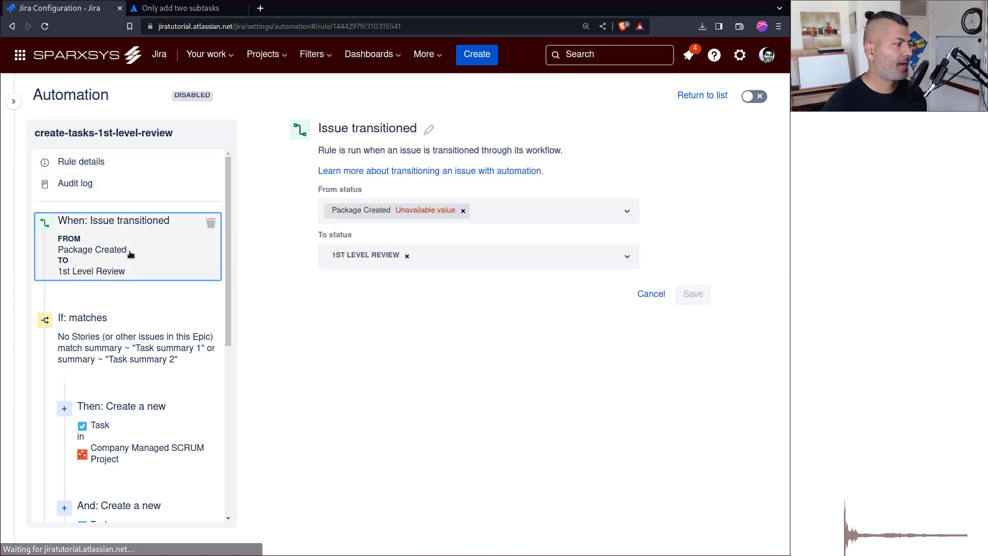
{"action": "left_click", "coordinate": [463, 211]}
{"action": "left_click", "coordinate": [466, 214]}
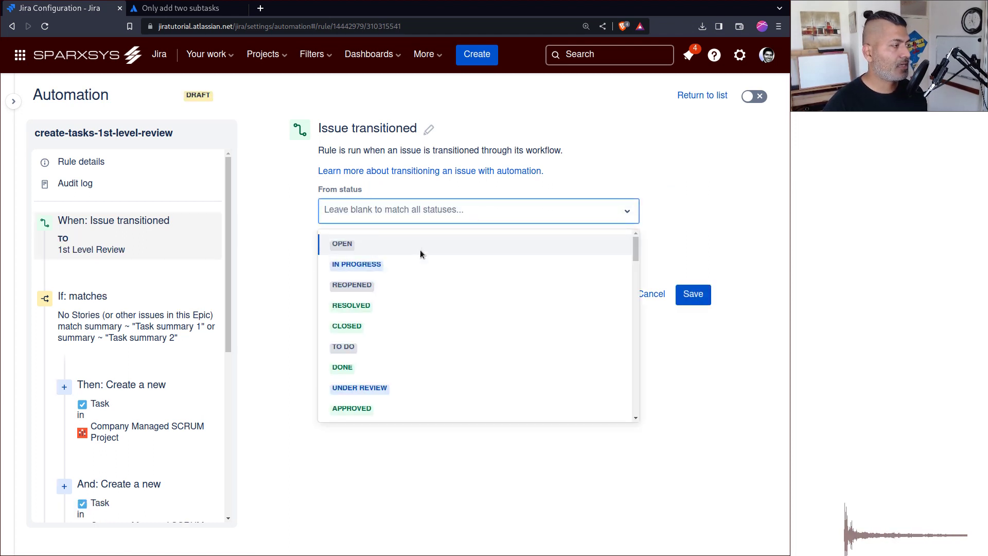
{"action": "left_click", "coordinate": [415, 265]}
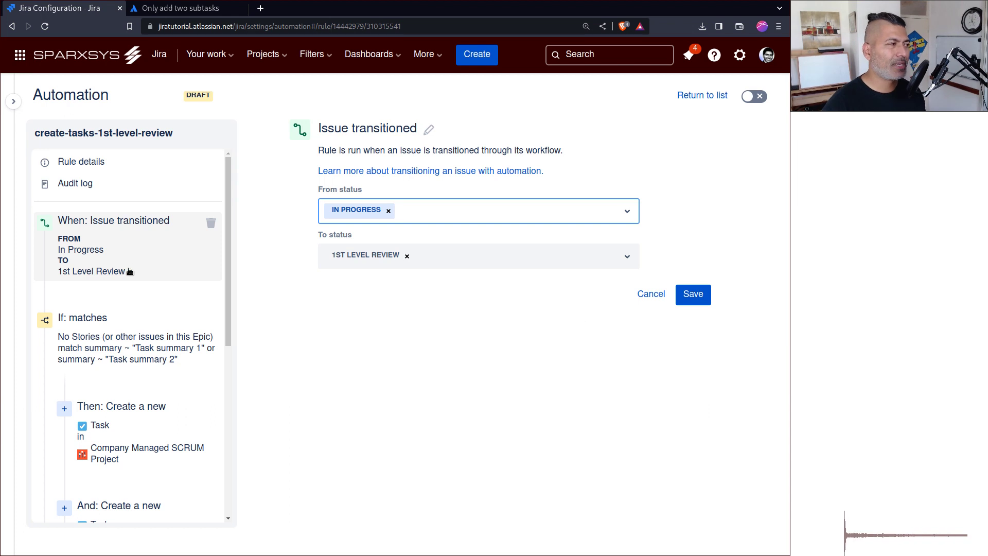
{"action": "left_click", "coordinate": [701, 299]}
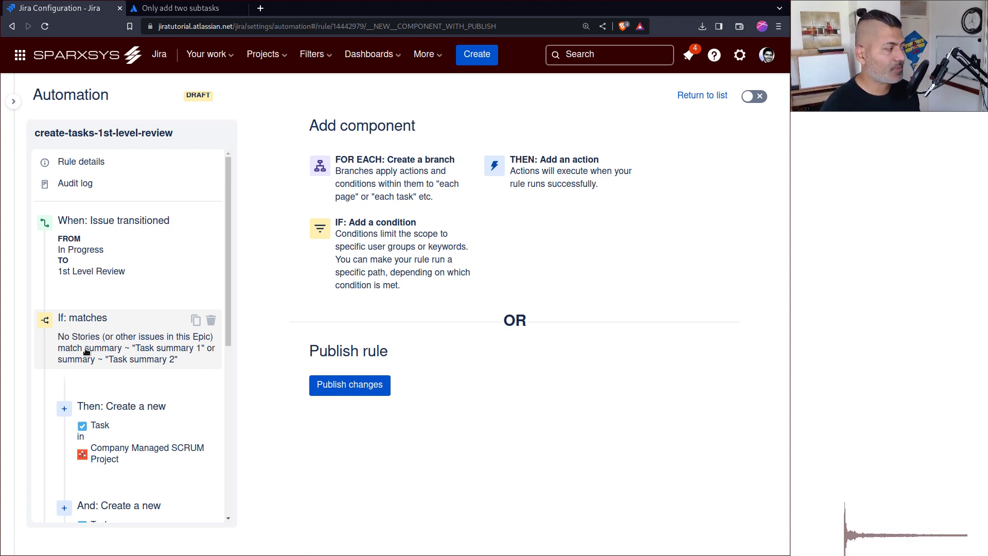
Step: Insert an IF, ELSE condition block right after the trigger and begin adding its conditions
{"action": "left_click", "coordinate": [86, 351]}
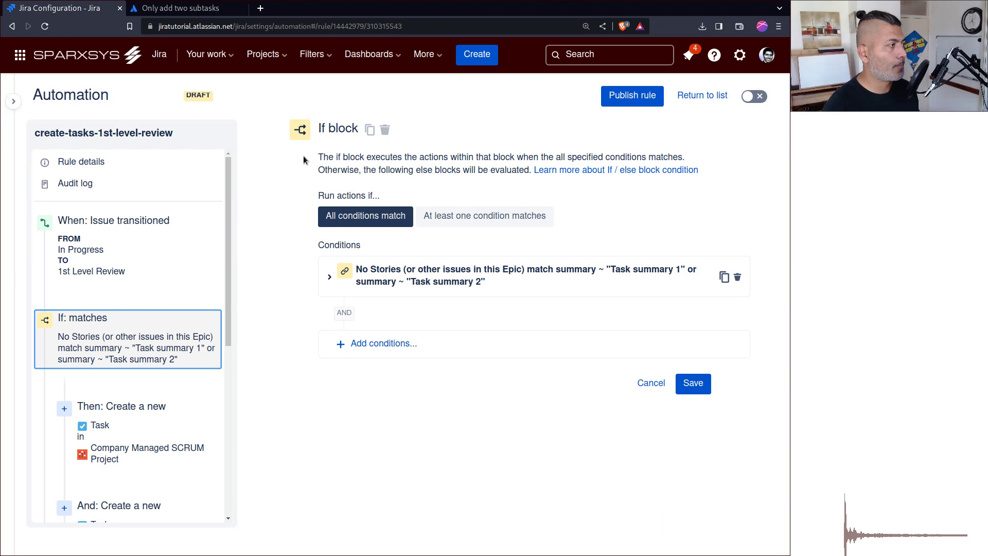
{"action": "left_click", "coordinate": [123, 265]}
{"action": "left_click", "coordinate": [102, 295]}
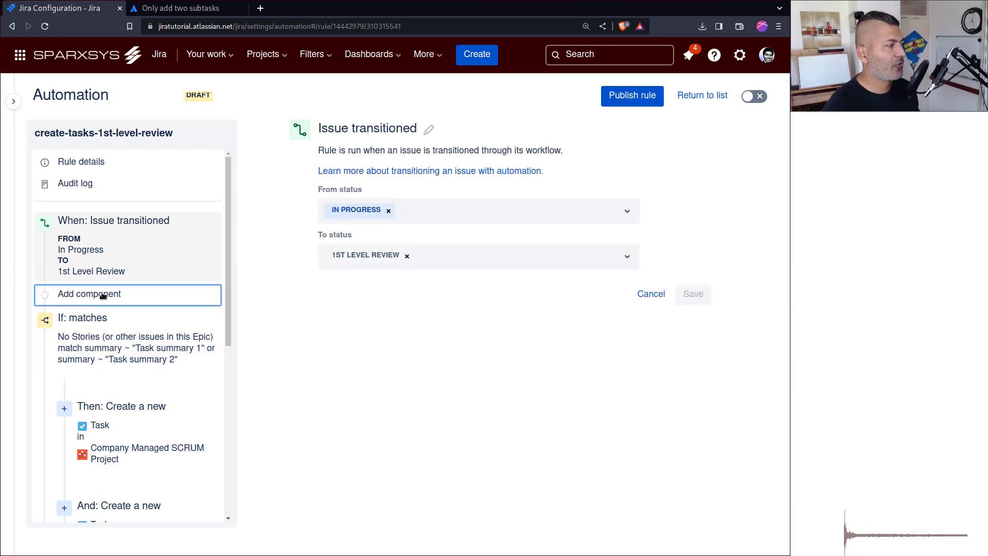
{"action": "left_click", "coordinate": [393, 286]}
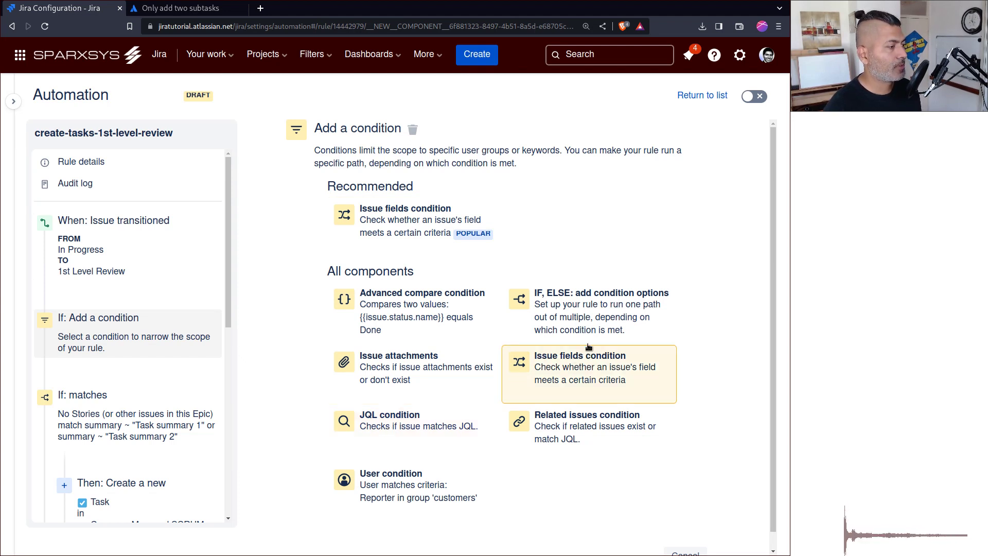
{"action": "left_click", "coordinate": [592, 328]}
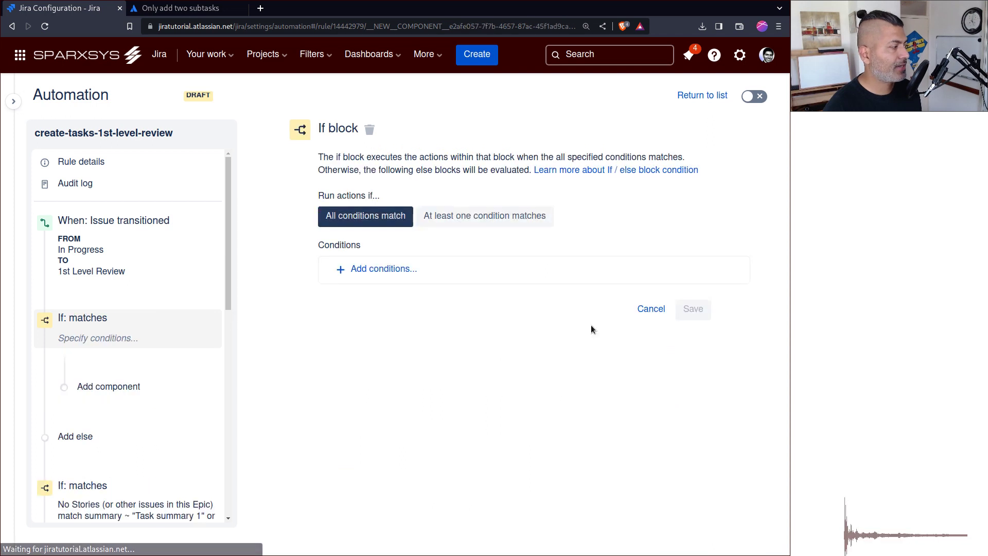
{"action": "left_click", "coordinate": [394, 270]}
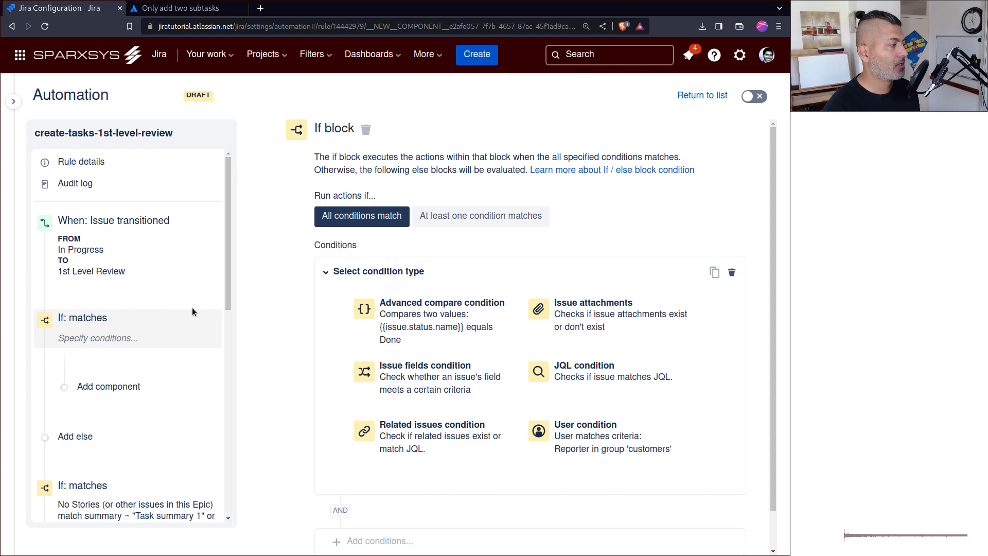
Step: Delete the empty 'If: matches' block and expand the remaining If block's Related issues condition
{"action": "left_click", "coordinate": [211, 322]}
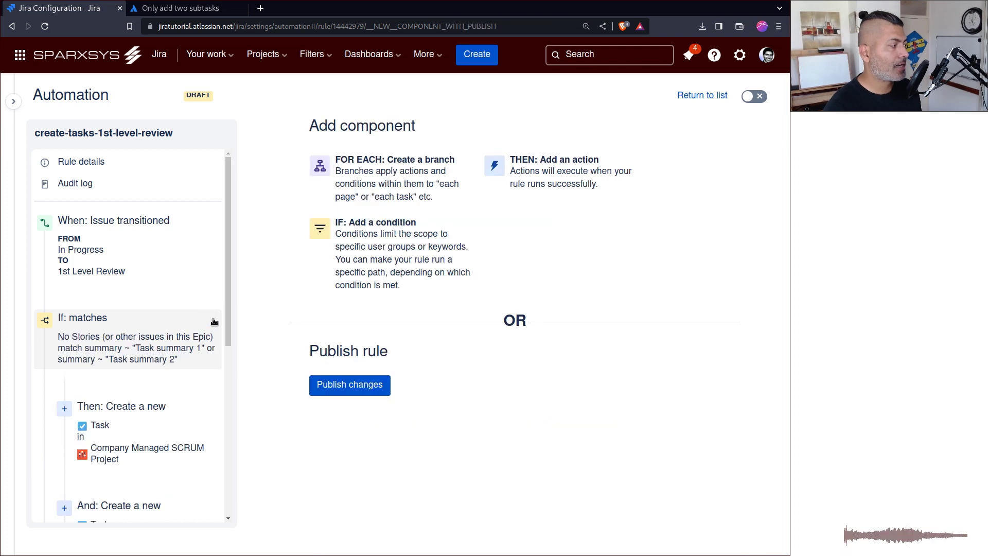
{"action": "left_click", "coordinate": [112, 326]}
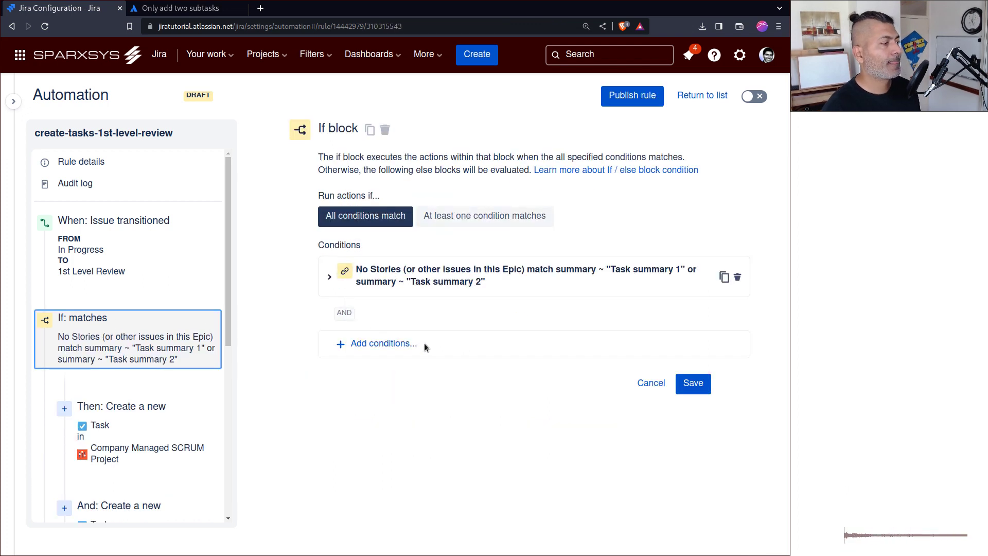
{"action": "left_click", "coordinate": [412, 279]}
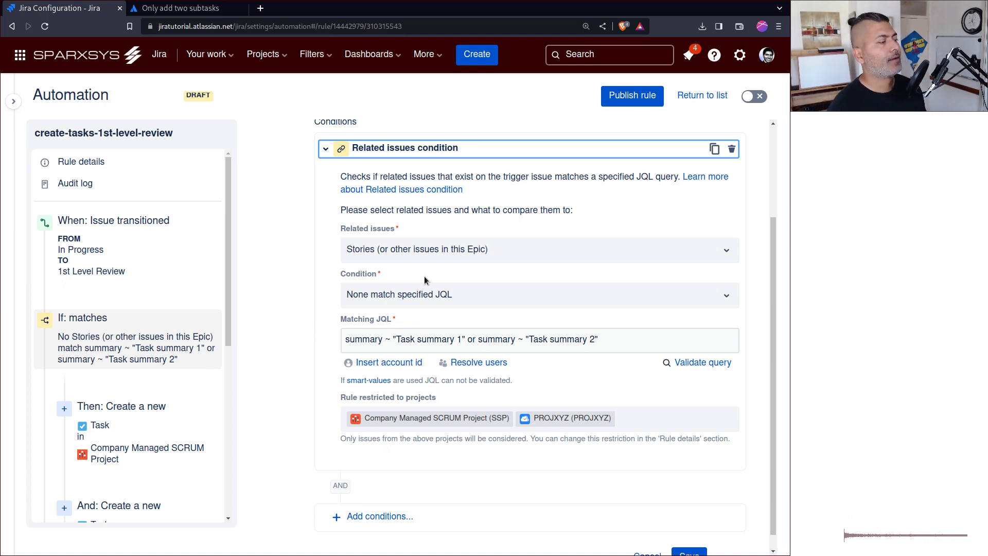
Step: Try Sub-tasks as the related issue type, then revert to Stories (or other issues in this Epic)
{"action": "left_click", "coordinate": [446, 254]}
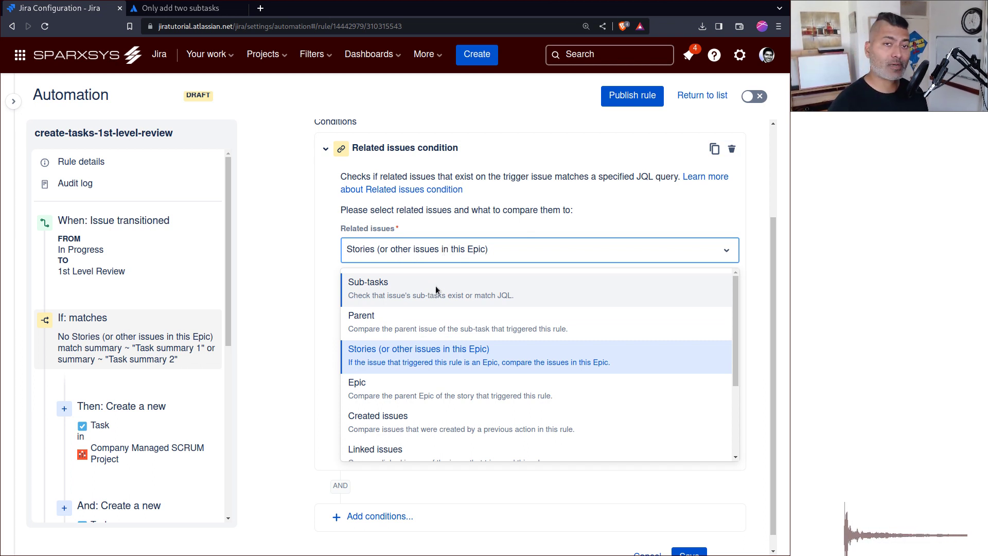
{"action": "left_click", "coordinate": [411, 280]}
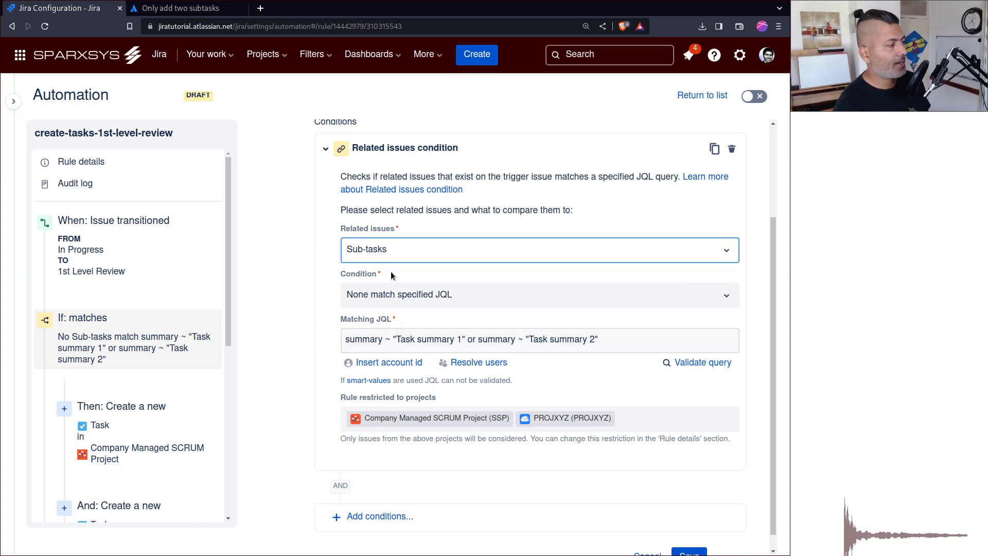
{"action": "left_click", "coordinate": [374, 258]}
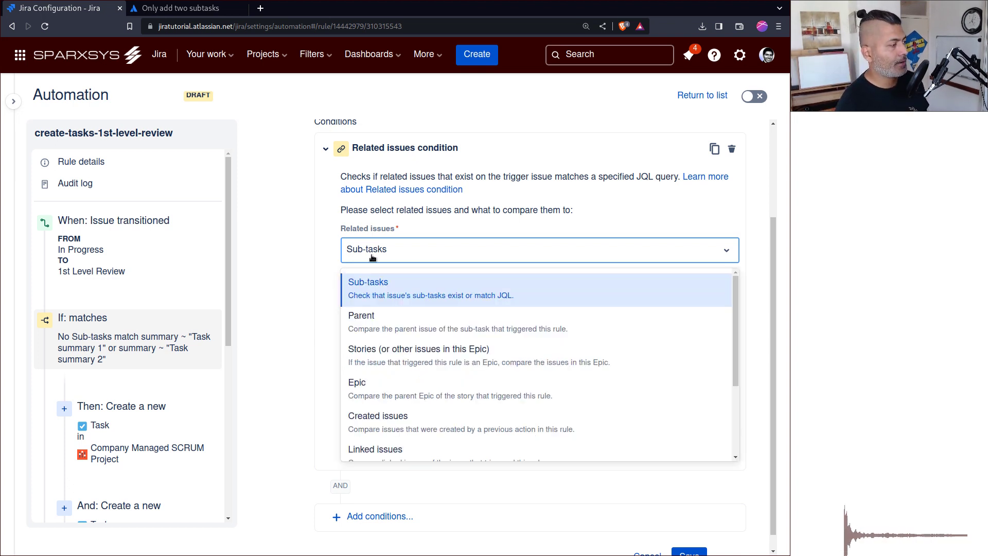
{"action": "left_click", "coordinate": [393, 358]}
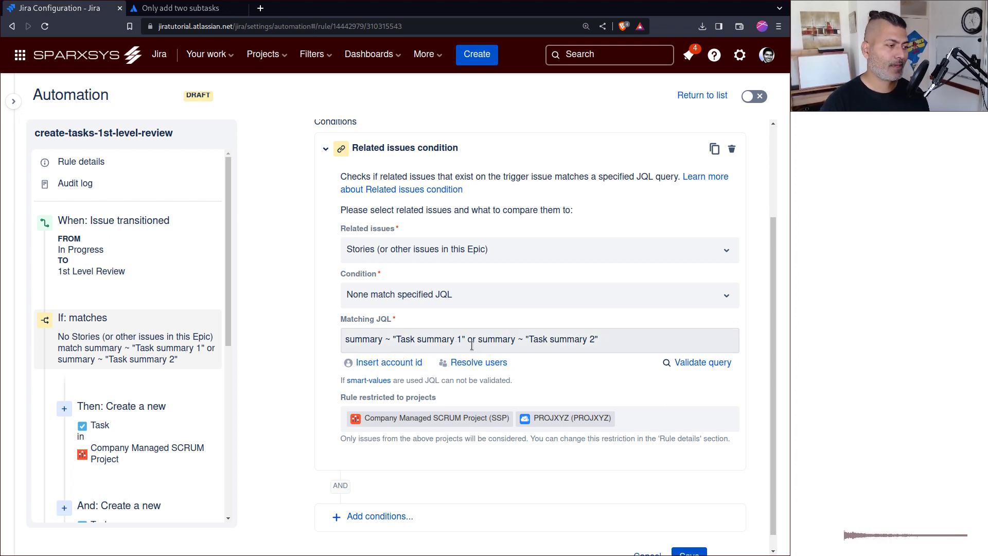
Step: Validate the condition's matching JQL query, which reports 0 issues found
{"action": "left_click", "coordinate": [671, 363]}
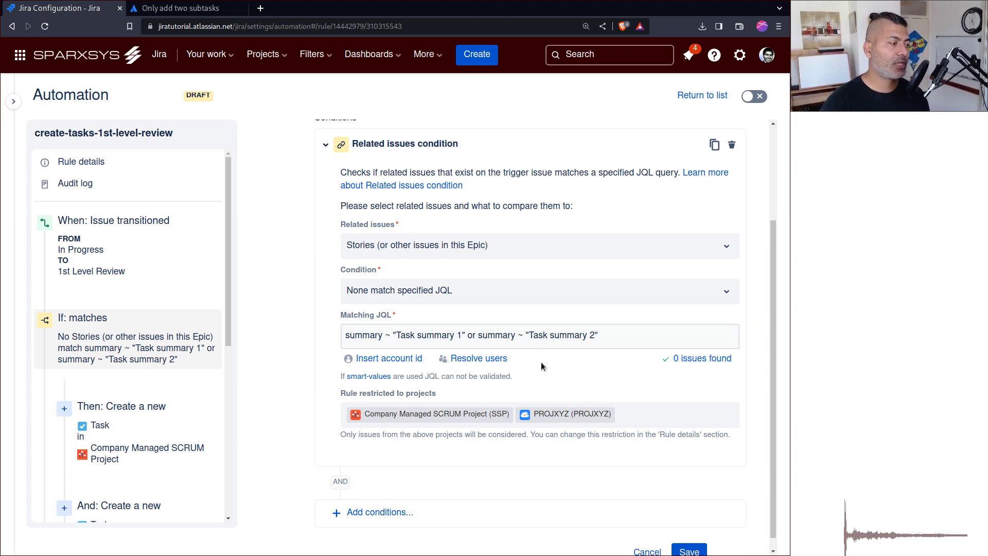
{"action": "scroll", "coordinate": [542, 363], "scroll_direction": "down", "scroll_amount": 1}
{"action": "scroll", "coordinate": [61, 380], "scroll_direction": "down", "scroll_amount": 1}
{"action": "scroll", "coordinate": [60, 379], "scroll_direction": "down", "scroll_amount": 3}
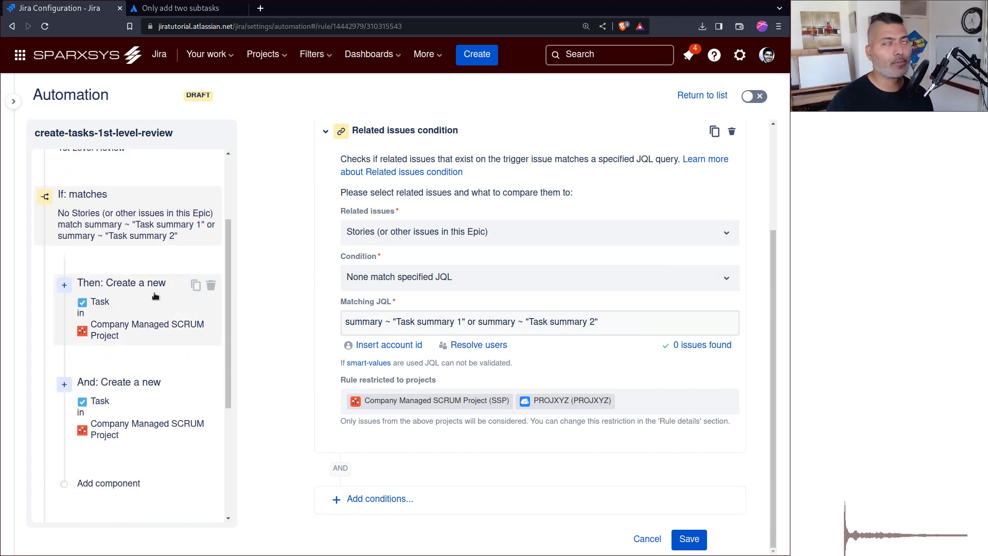
Step: Inspect the first Create issue action's 'Task Summary 1' summary, then the second action's form
{"action": "left_click", "coordinate": [164, 318]}
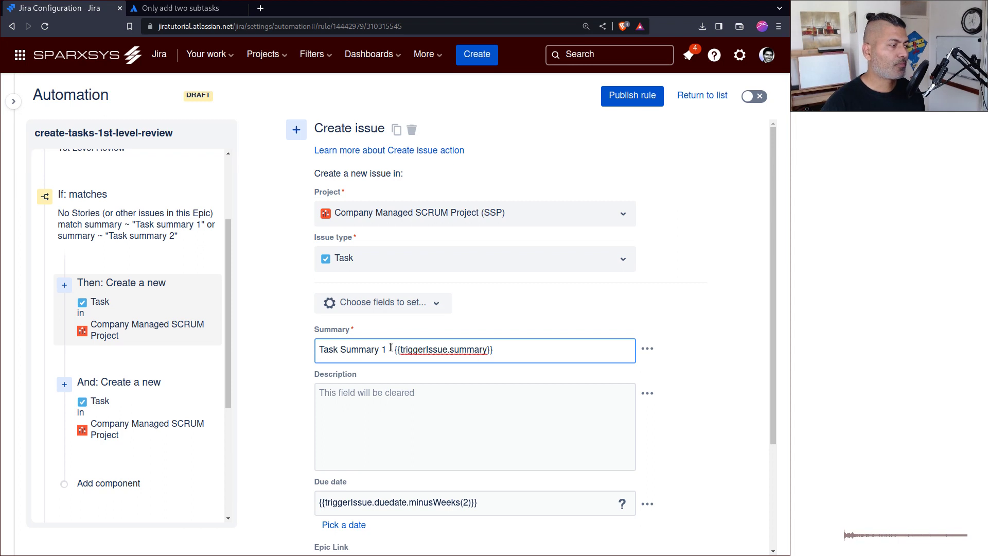
{"action": "left_click_drag", "start_coordinate": [387, 350], "coordinate": [310, 353]}
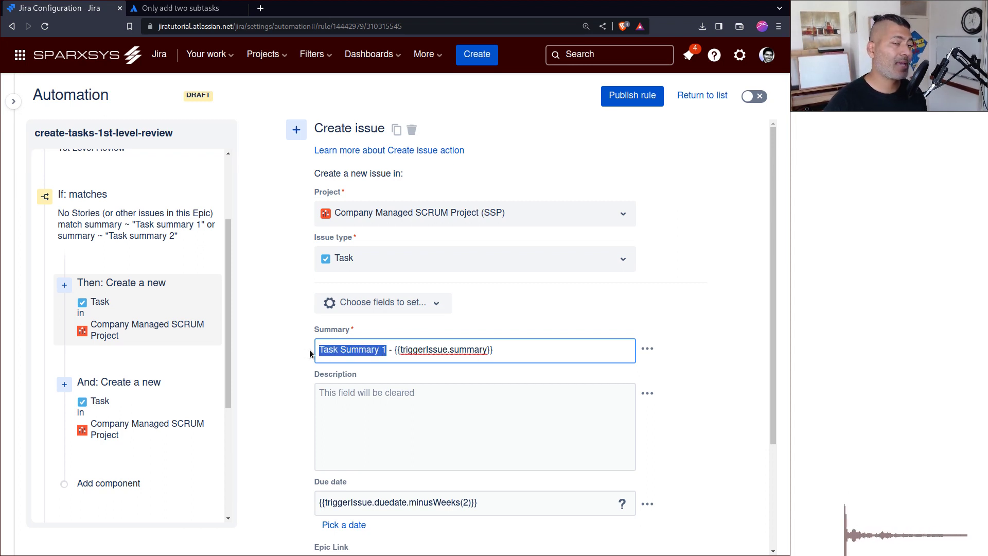
{"action": "mouse_move", "coordinate": [200, 361]}
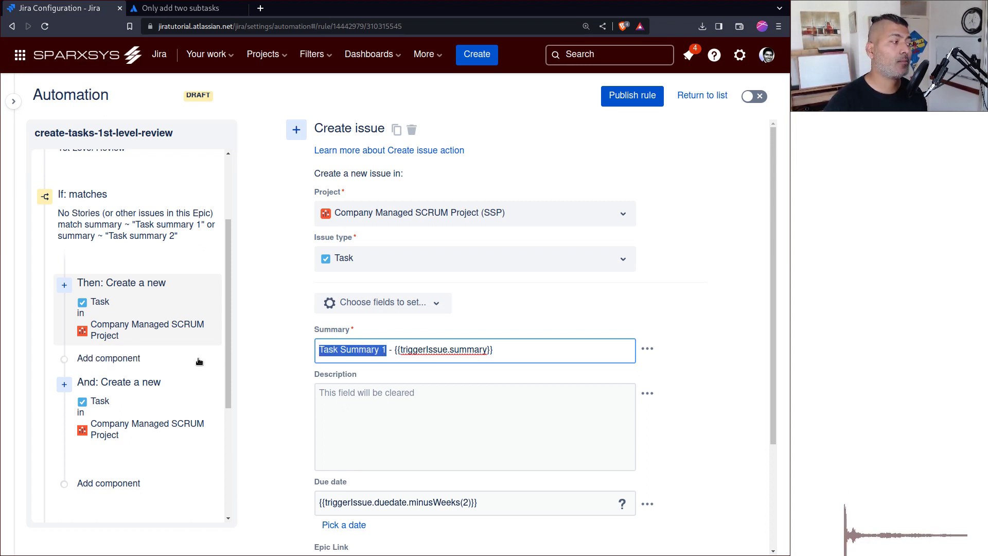
{"action": "left_click", "coordinate": [155, 394]}
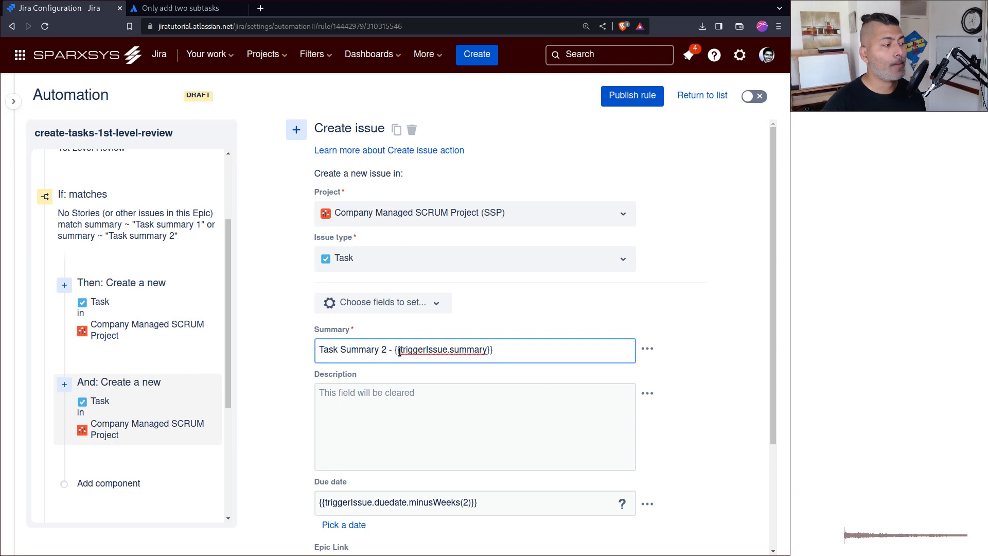
{"action": "scroll", "coordinate": [397, 353], "scroll_direction": "down", "scroll_amount": 3}
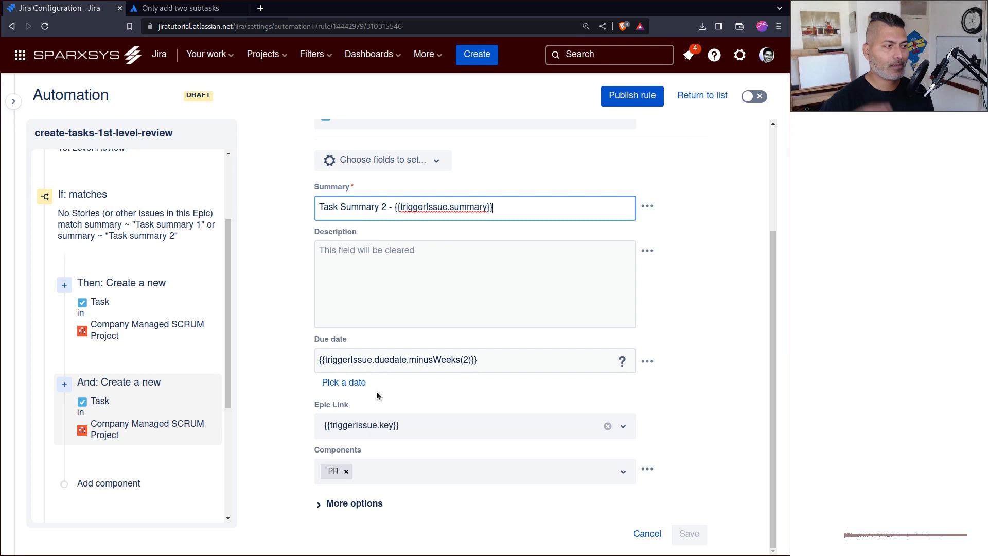
Step: Scroll back up and reopen the 'If: matches' block with the no-matching-Stories condition
{"action": "scroll", "coordinate": [376, 391], "scroll_direction": "up", "scroll_amount": 3}
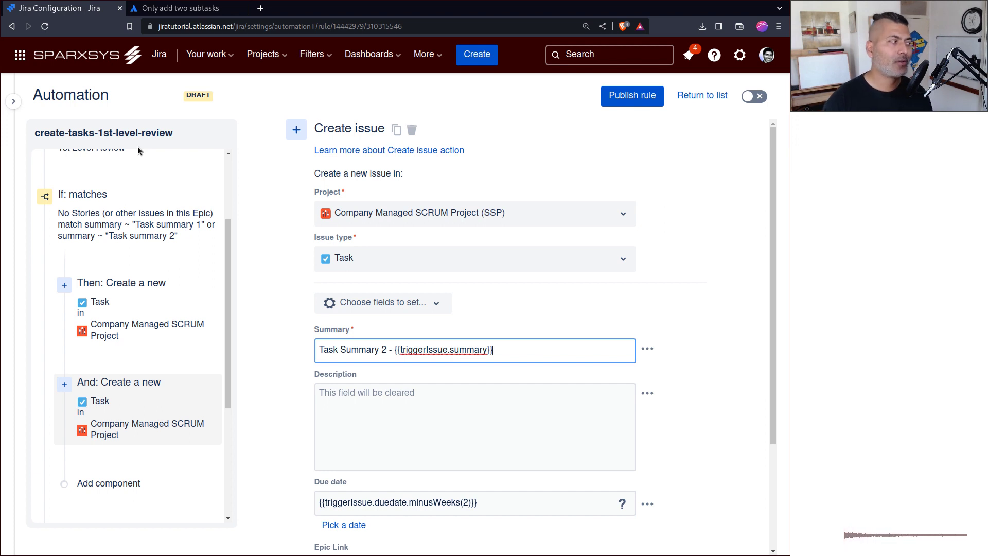
{"action": "left_click", "coordinate": [93, 235]}
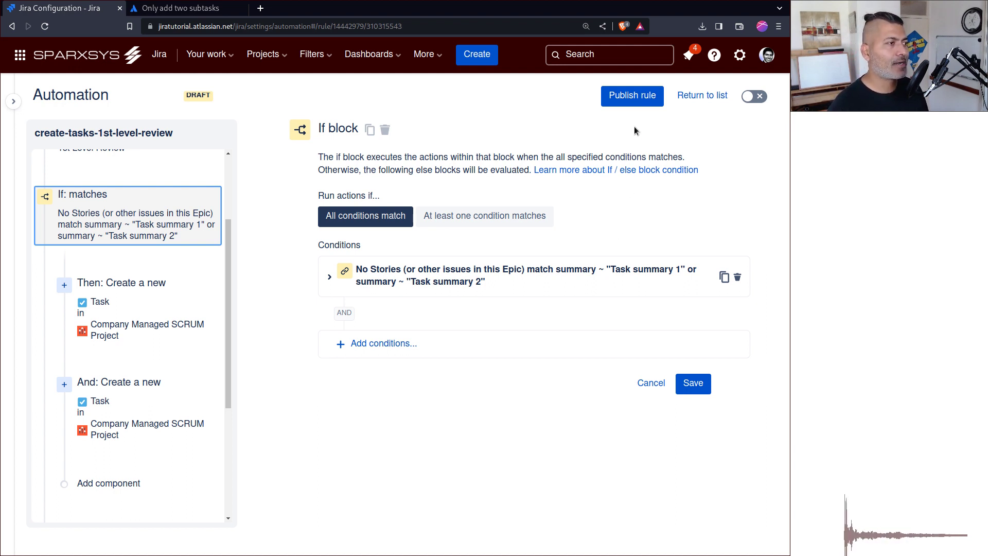
Step: Publish the rule and load training.sparxsys.com in a new tab
{"action": "left_click", "coordinate": [629, 94]}
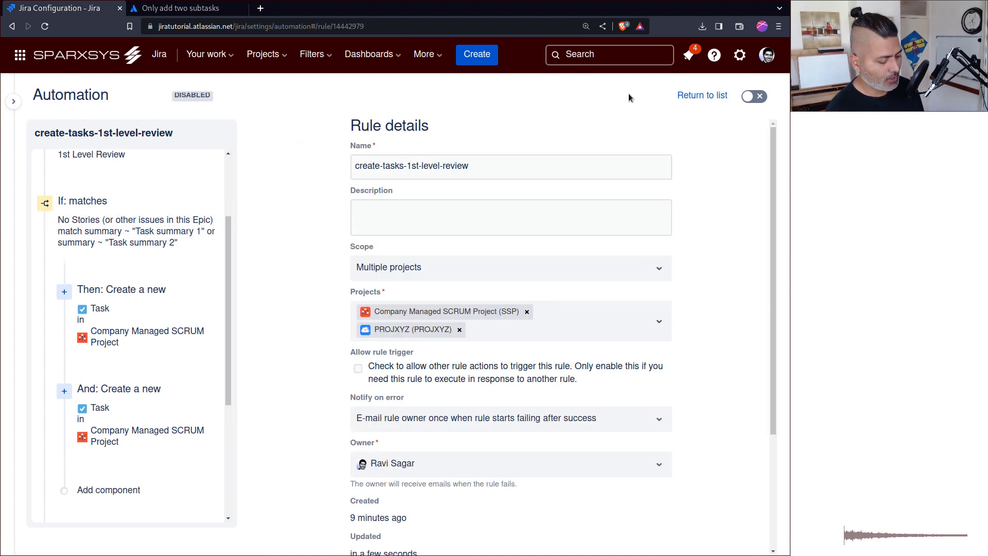
{"action": "key", "text": "ctrl+t"}
{"action": "type", "text": "training.sparxsys.com"}
{"action": "key", "text": "Return"}
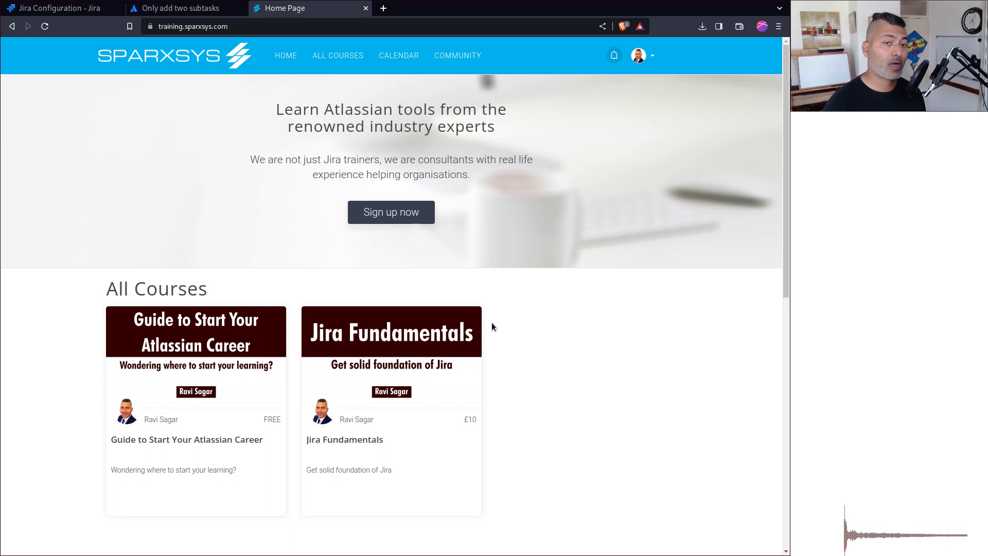
Step: Scroll the Sparxsys home page down to the 'Automation options in Jira' webinar on 27 August 2023
{"action": "scroll", "coordinate": [490, 328], "scroll_direction": "down", "scroll_amount": 6}
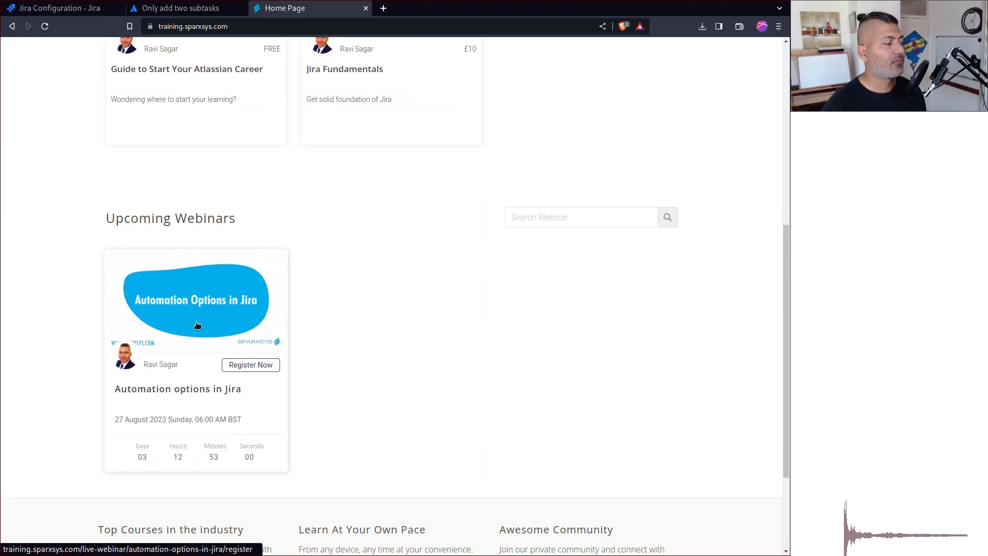